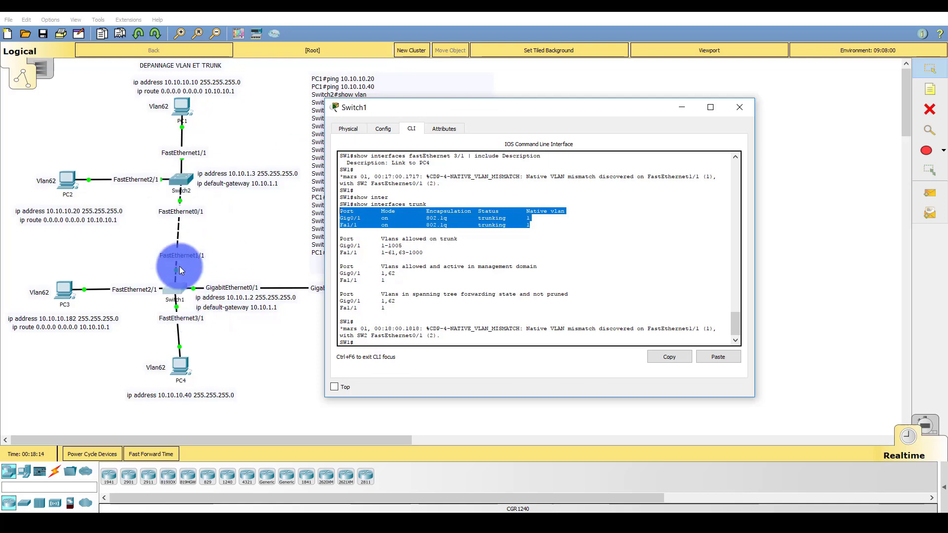
Run show interfaces trunk on Switch2 and examine the native VLAN of port Fa0/1.
{"action": "left_click", "coordinate": [183, 179]}
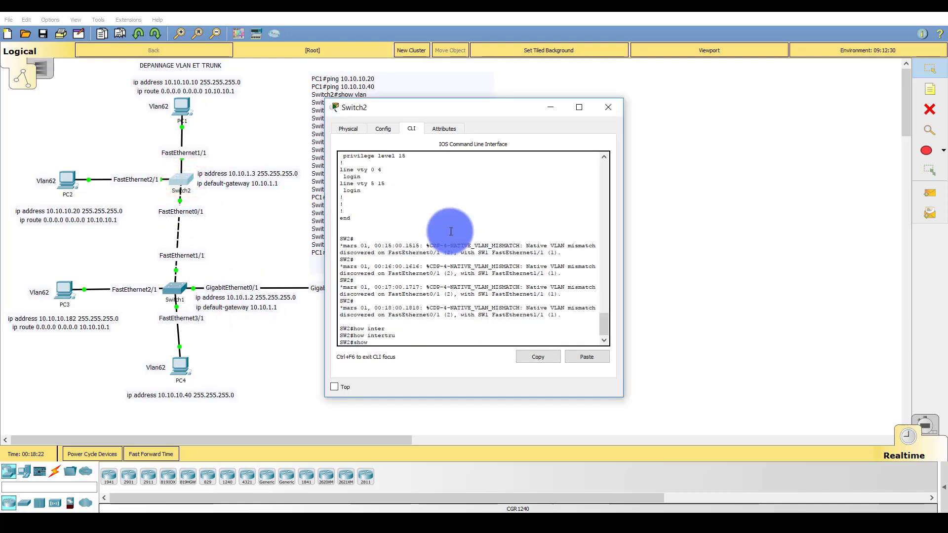
{"action": "type", "text": "inter"}
{"action": "key", "text": "Tab"}
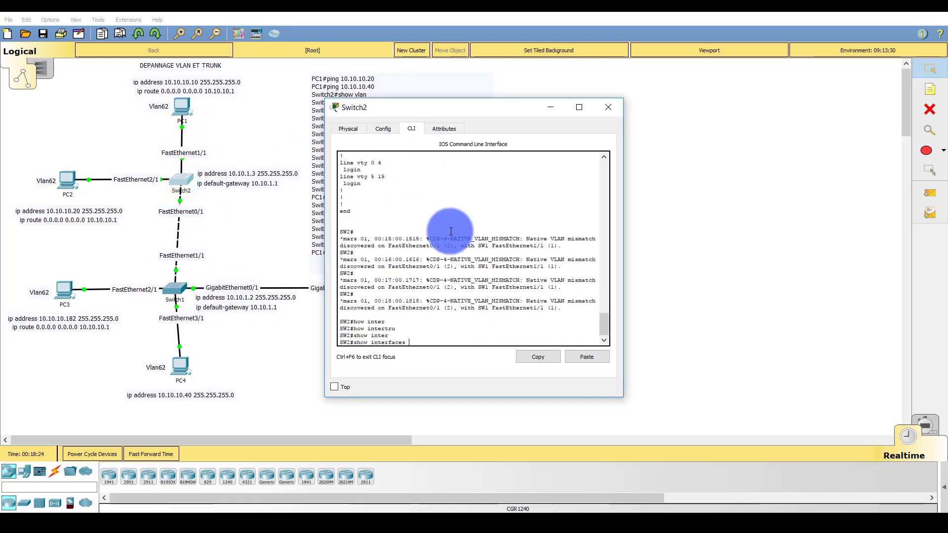
{"action": "type", "text": "trun"}
{"action": "key", "text": "Tab"}
{"action": "key", "text": "Return"}
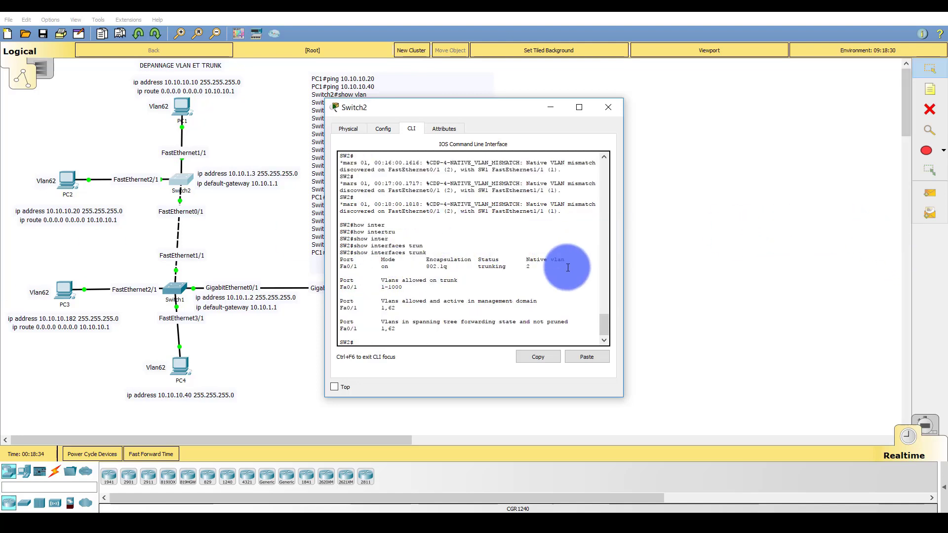
{"action": "left_click_drag", "start_coordinate": [562, 266], "coordinate": [336, 265]}
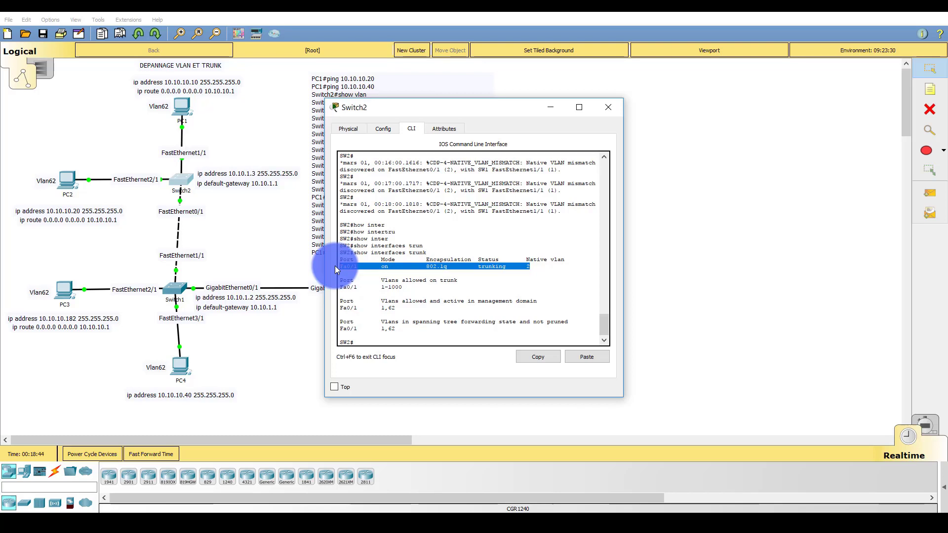
{"action": "left_click", "coordinate": [414, 303]}
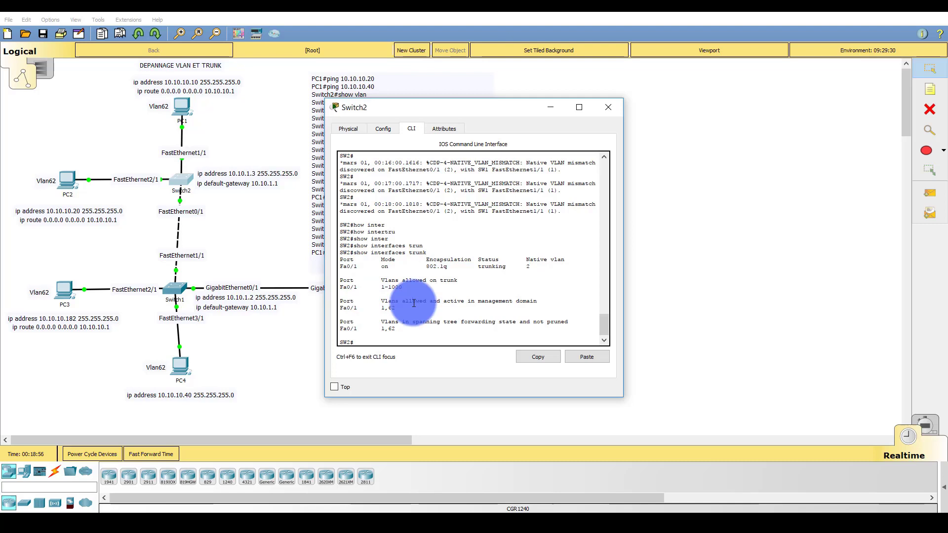
Enter global configuration mode on Switch2 and open interface fastEthernet 0/1 for configuration.
{"action": "type", "text": "confi"}
{"action": "key", "text": "Tab"}
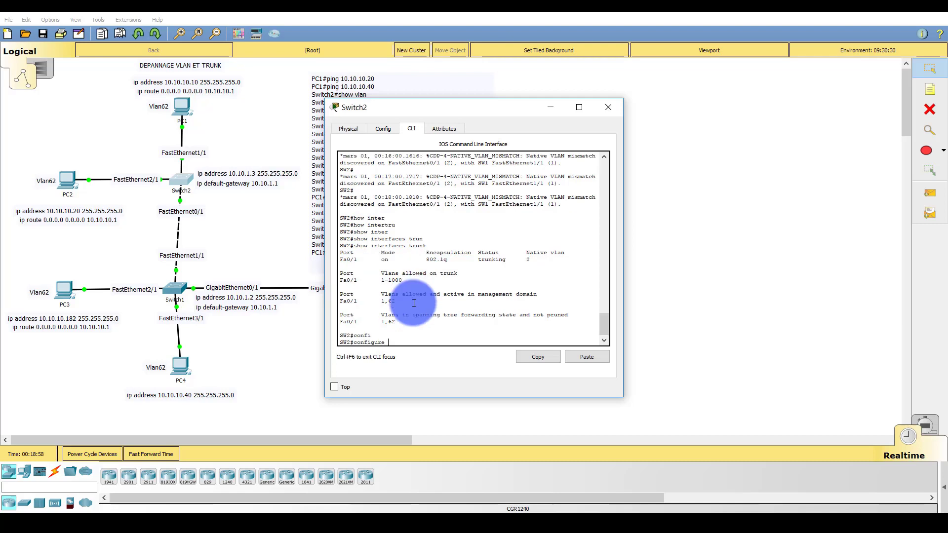
{"action": "type", "text": "term"}
{"action": "key", "text": "Tab"}
{"action": "key", "text": "Return"}
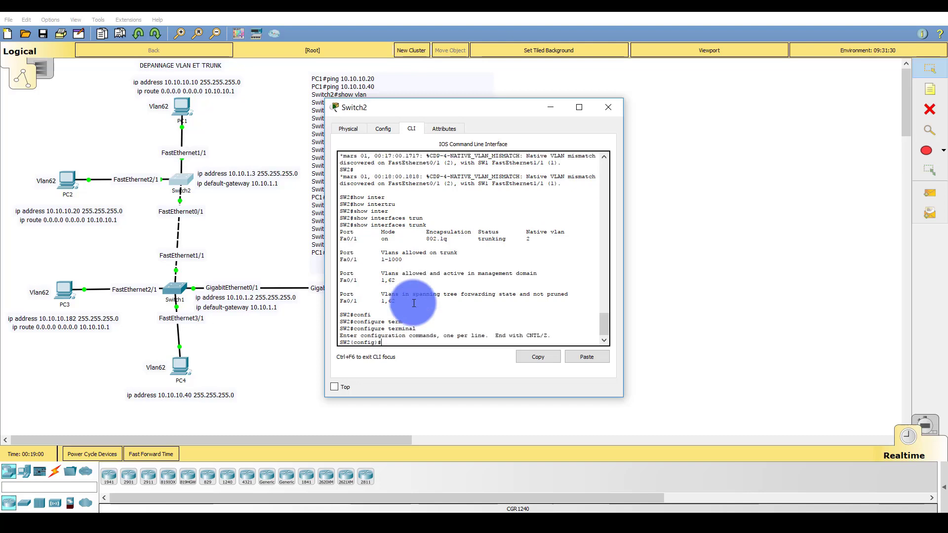
{"action": "type", "text": "inter"}
{"action": "key", "text": "Tab"}
{"action": "type", "text": "fa"}
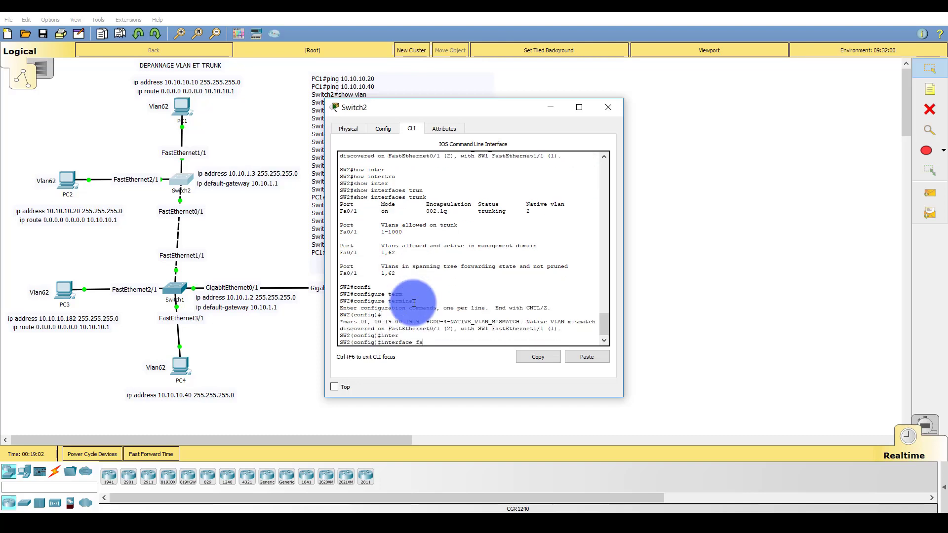
{"action": "key", "text": "Tab"}
{"action": "type", "text": "0/"}
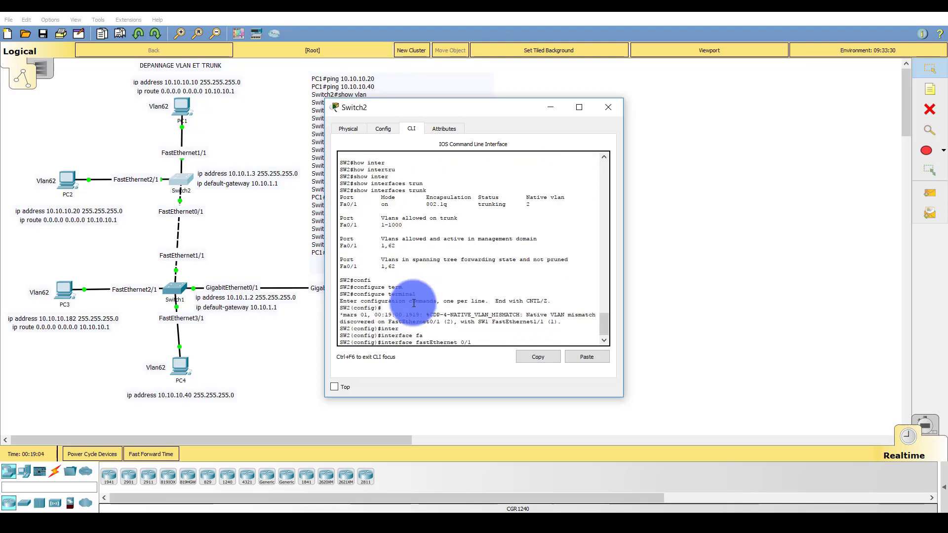
{"action": "type", "text": "1"}
{"action": "key", "text": "Return"}
Set the trunk native VLAN of Switch2's FastEthernet 0/1 to 1 and return to privileged EXEC mode.
{"action": "type", "text": "swi"}
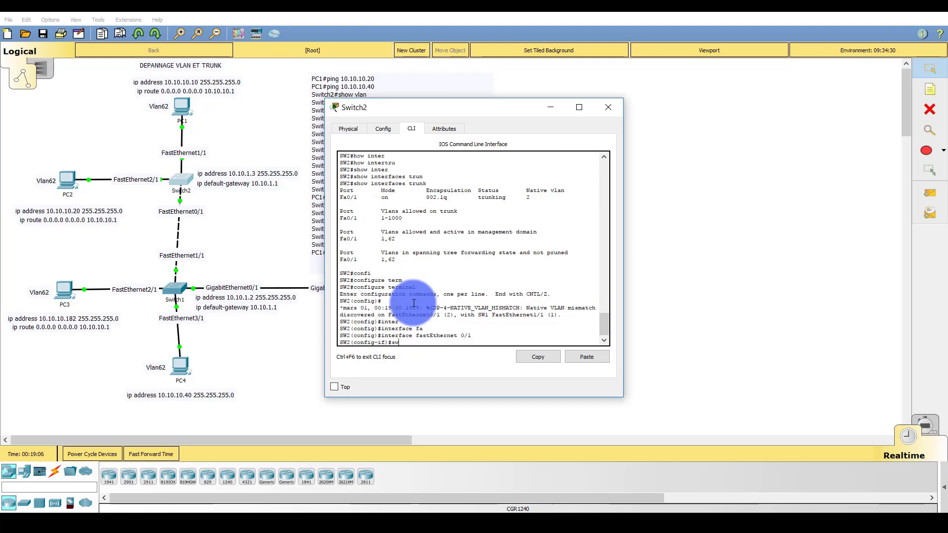
{"action": "key", "text": "Tab"}
{"action": "type", "text": "tr"}
{"action": "key", "text": "Tab"}
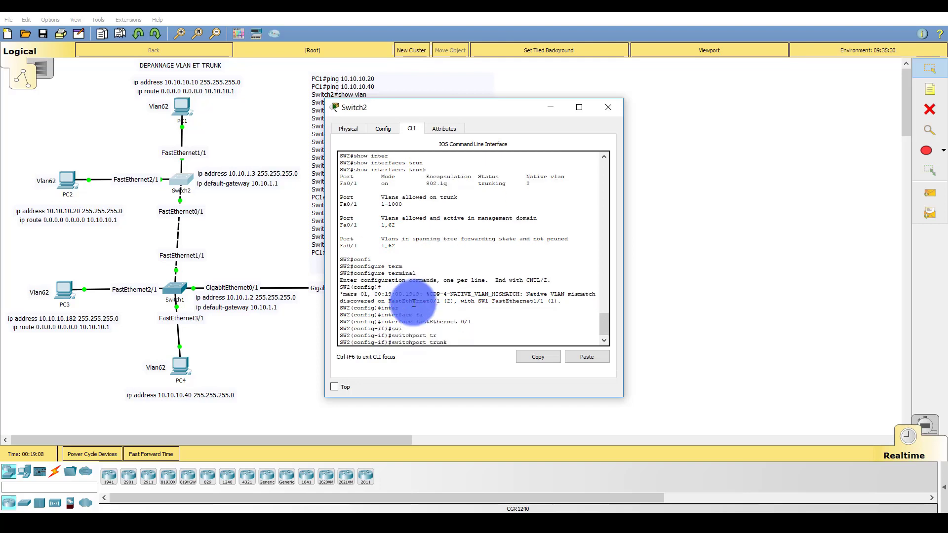
{"action": "type", "text": "na"}
{"action": "key", "text": "Tab"}
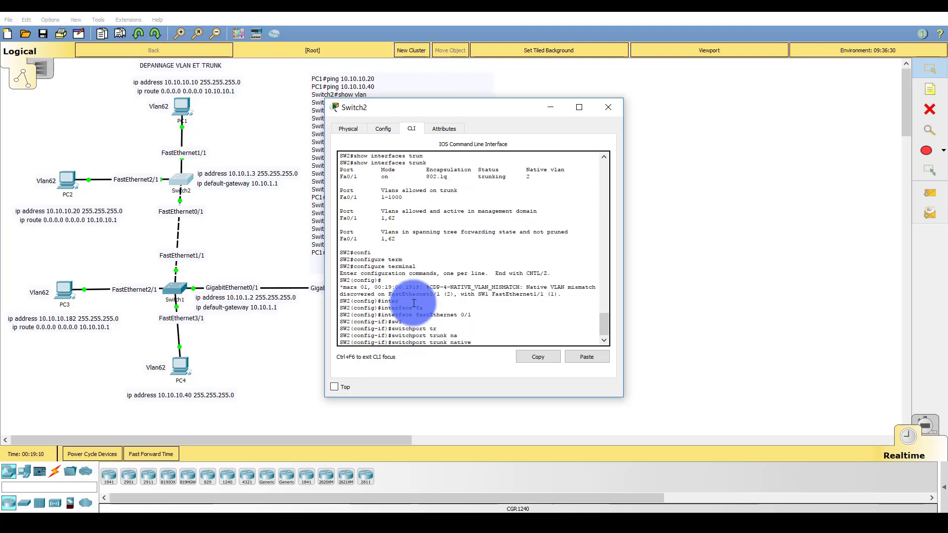
{"action": "type", "text": "vl"}
{"action": "key", "text": "Tab"}
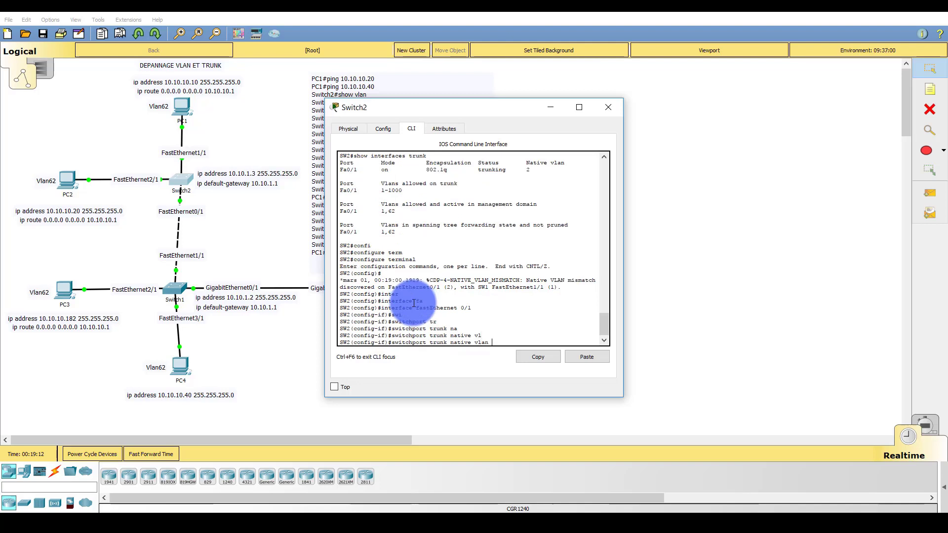
{"action": "type", "text": "1"}
{"action": "key", "text": "Return"}
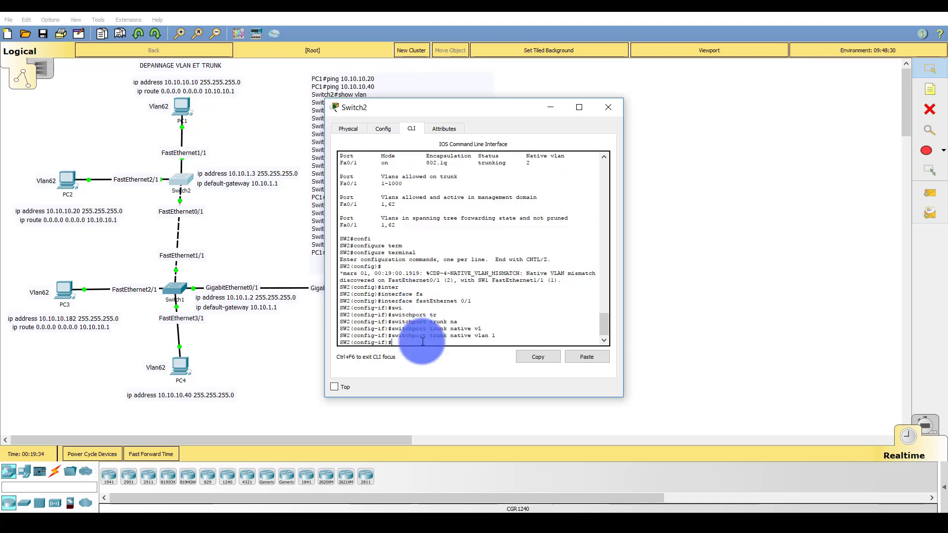
{"action": "type", "text": "exit"}
{"action": "key", "text": "Return"}
{"action": "type", "text": "exit"}
{"action": "key", "text": "Return"}
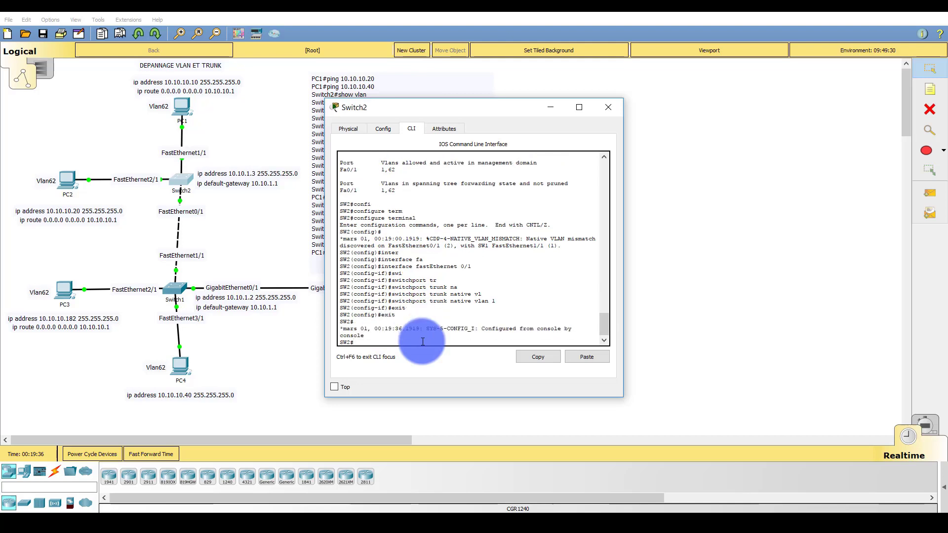
{"action": "key", "text": "Return"}
{"action": "key", "text": "Return"}
{"action": "key", "text": "Return"}
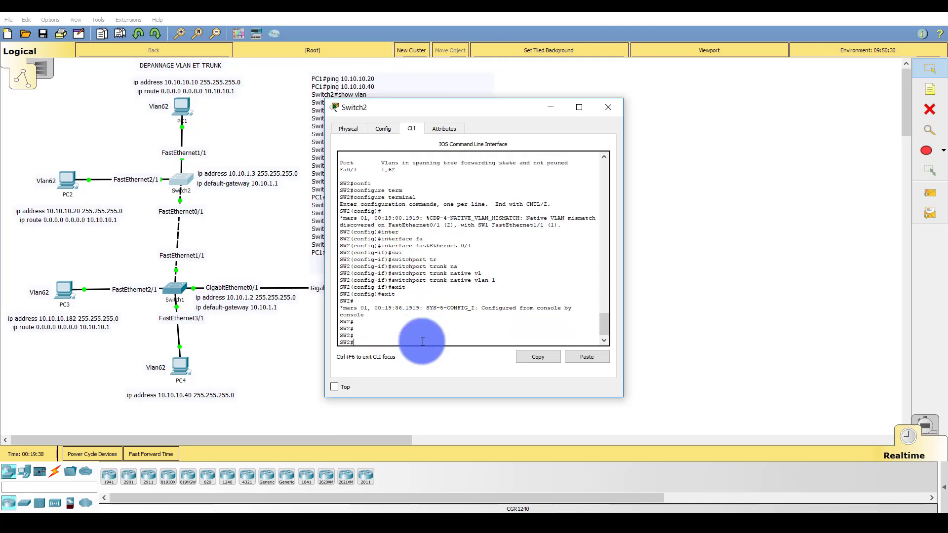
Rerun show interfaces trunk on Switch2 to check the native VLAN of Fa0/1.
{"action": "key", "text": "Up"}
{"action": "key", "text": "Up"}
{"action": "key", "text": "Return"}
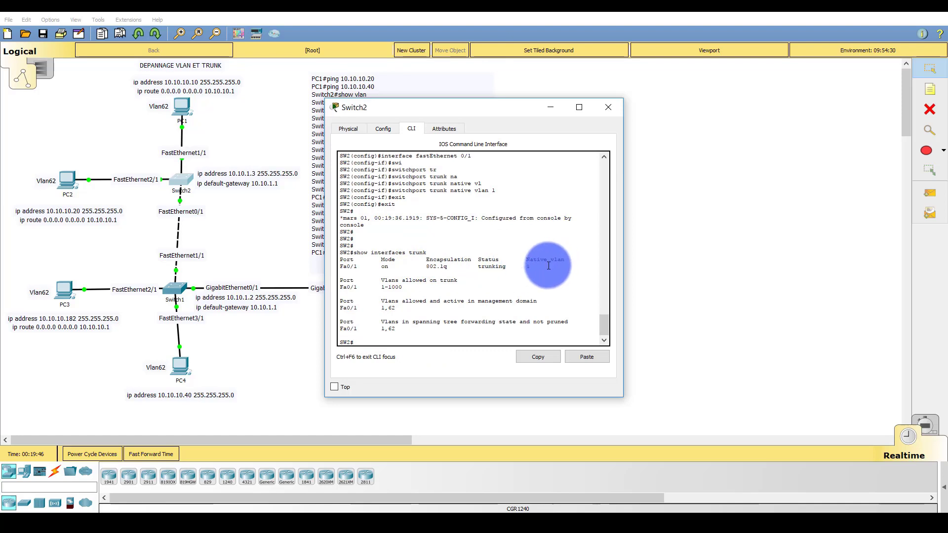
{"action": "left_click_drag", "start_coordinate": [547, 266], "coordinate": [333, 269]}
{"action": "left_click", "coordinate": [404, 335]}
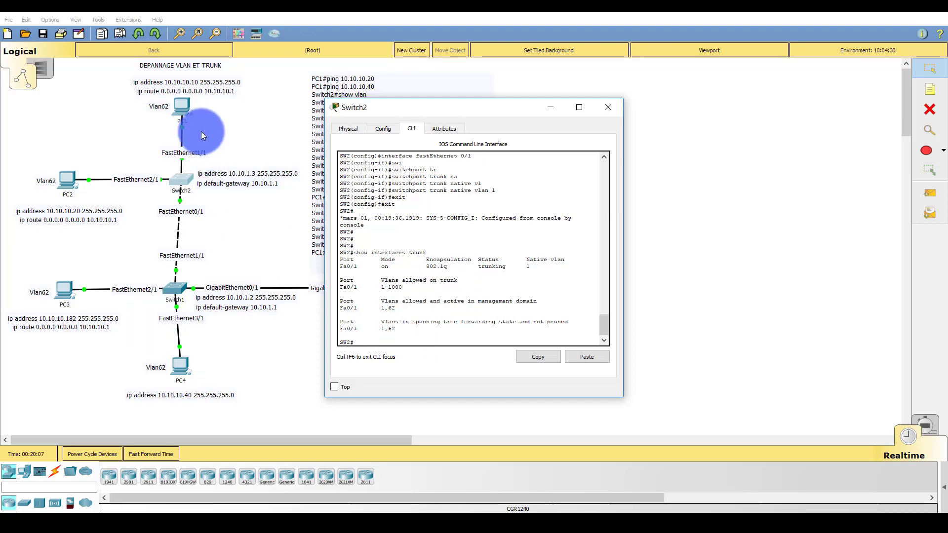
Ping 10.10.10.40 from PC1's command prompt to test connectivity with PC4.
{"action": "left_click", "coordinate": [182, 107]}
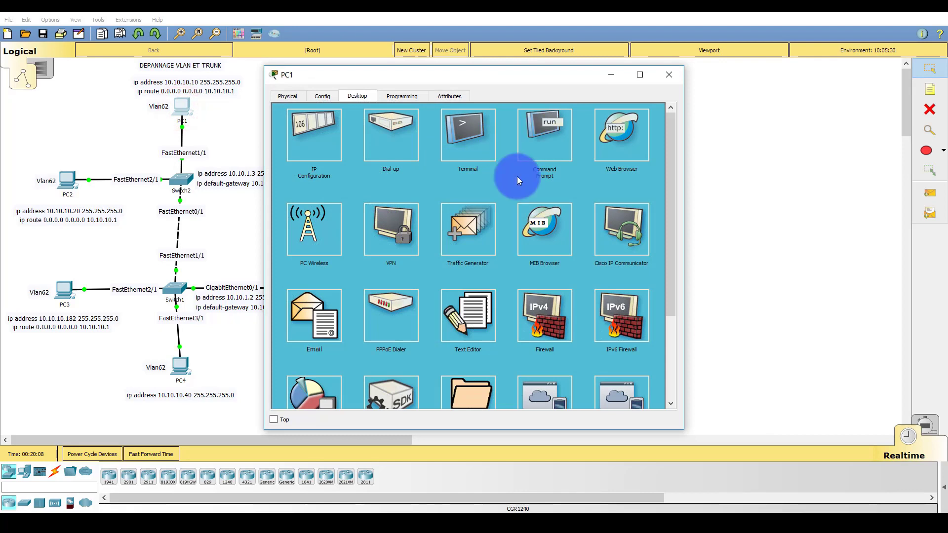
{"action": "left_click", "coordinate": [531, 135]}
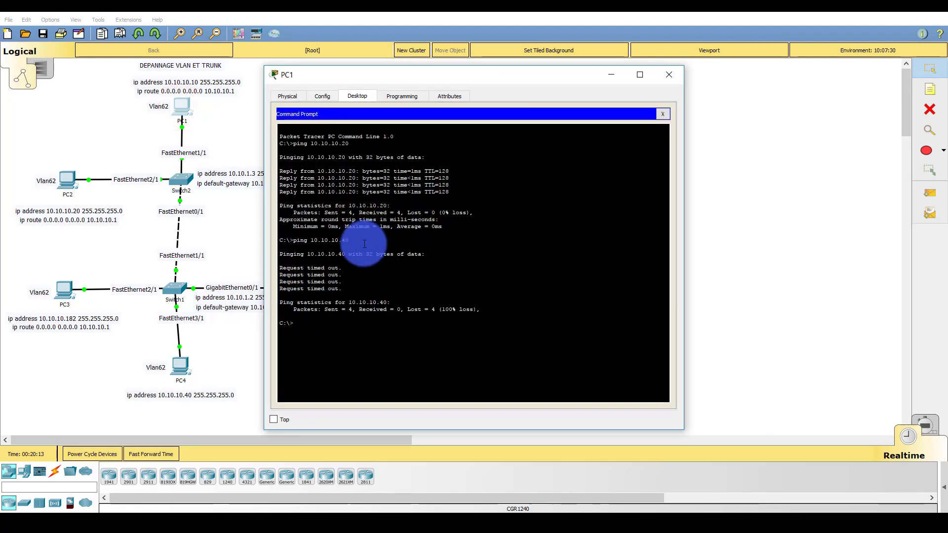
{"action": "left_click_drag", "start_coordinate": [373, 76], "coordinate": [464, 76]}
{"action": "key", "text": "Up"}
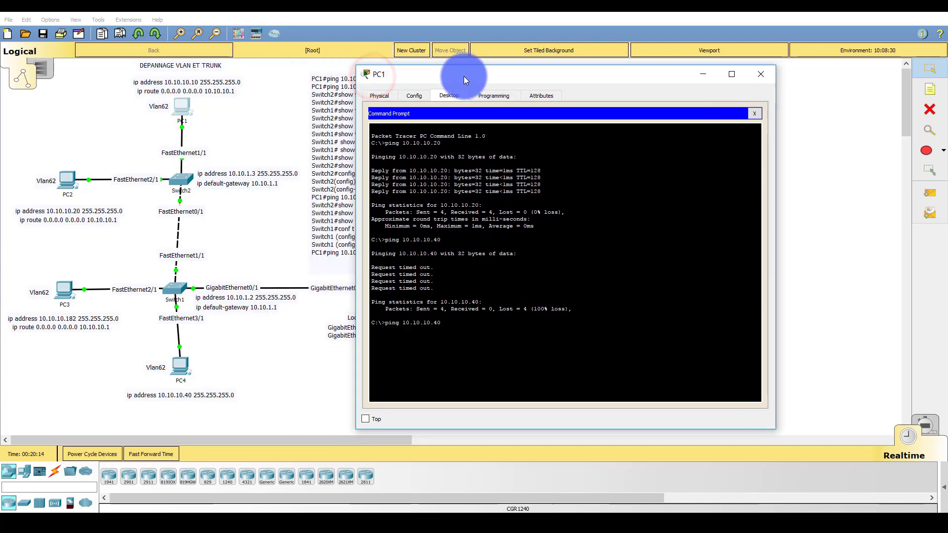
{"action": "key", "text": "Return"}
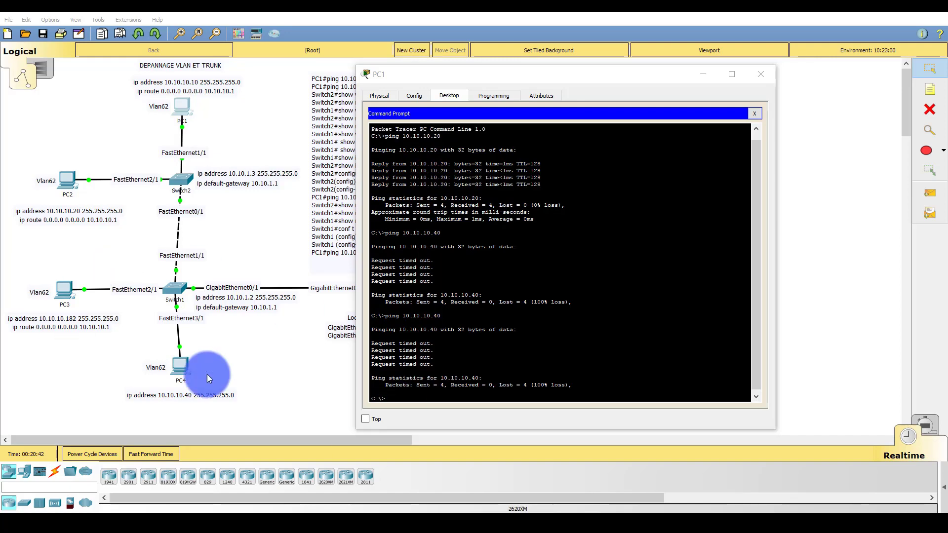
Display the interface trunk information on Switch2 again and examine the VLANs allowed on Fa0/1.
{"action": "left_click", "coordinate": [185, 180]}
{"action": "left_click", "coordinate": [463, 252]}
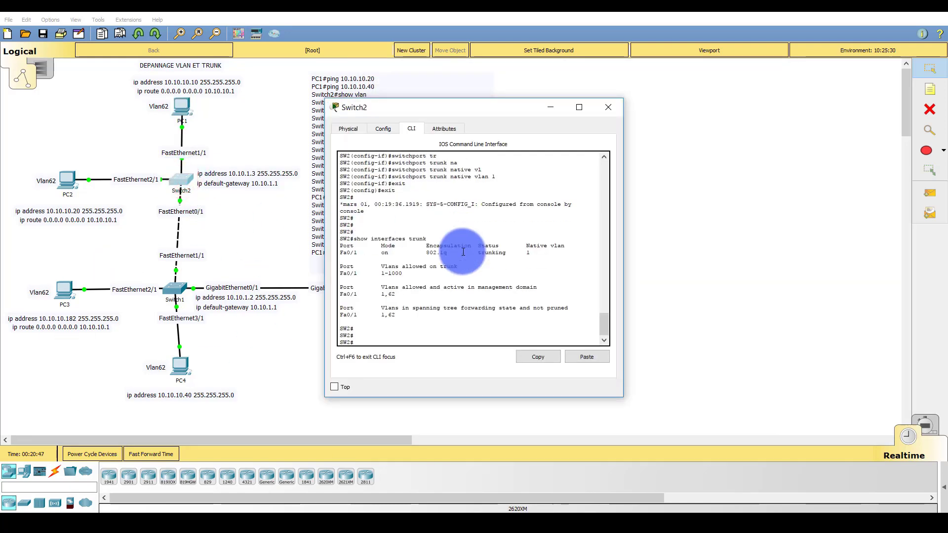
{"action": "type", "text": "show inter"}
{"action": "key", "text": "Tab"}
{"action": "type", "text": "tru"}
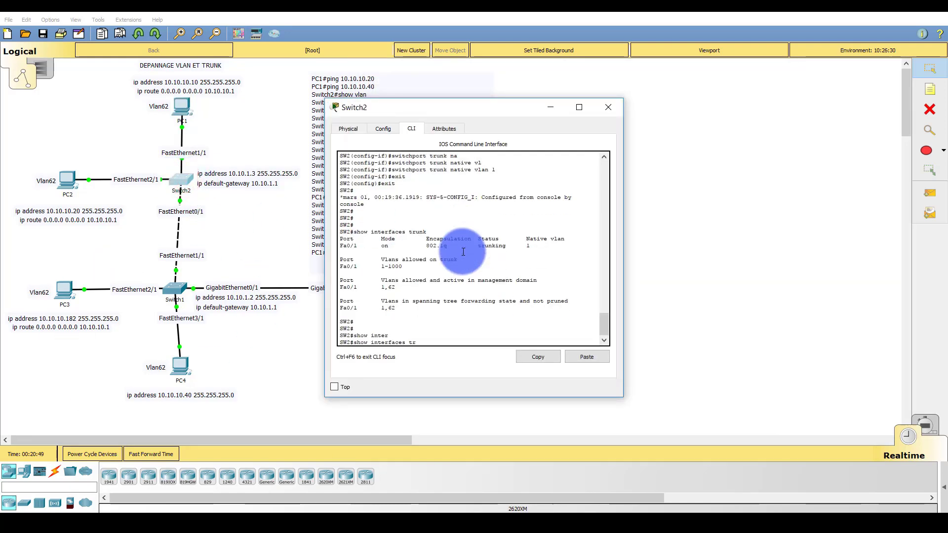
{"action": "key", "text": "Tab"}
{"action": "key", "text": "Return"}
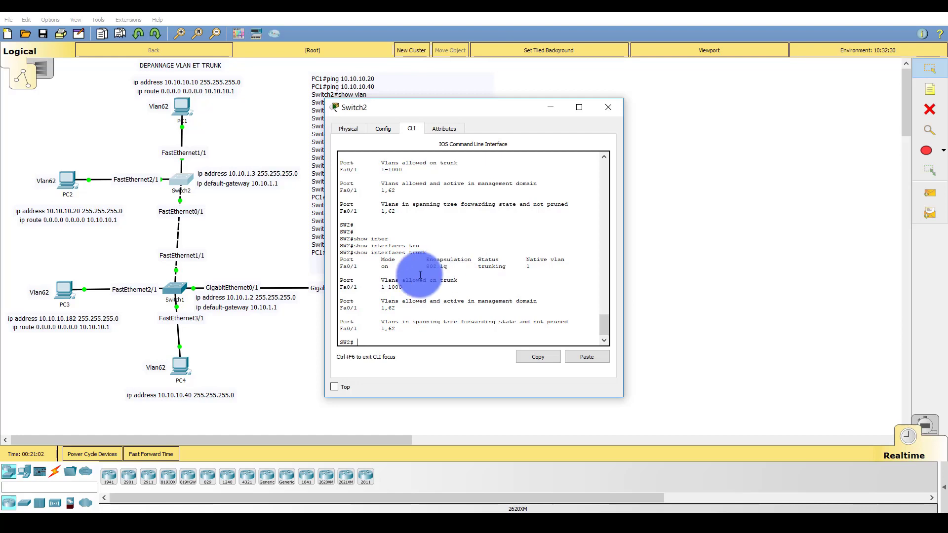
{"action": "left_click_drag", "start_coordinate": [341, 286], "coordinate": [439, 289]}
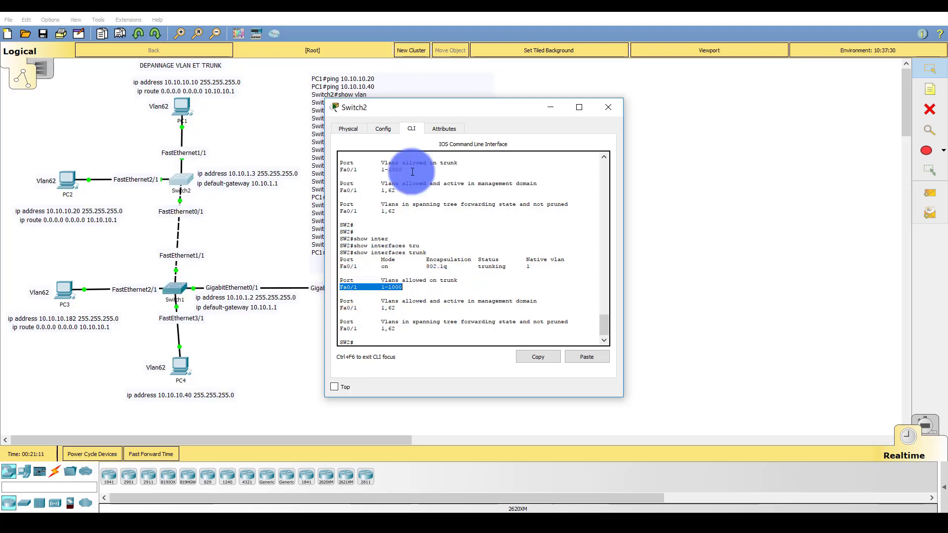
Keep the Switch2 and Switch1 windows on top and arrange them side by side, narrowing Switch1 to uncover the topology.
{"action": "left_click", "coordinate": [335, 387]}
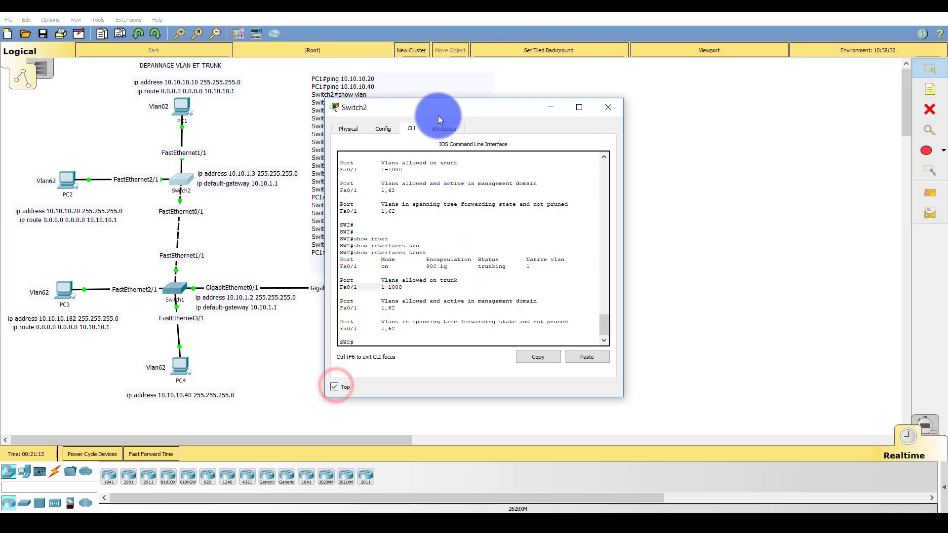
{"action": "left_click_drag", "start_coordinate": [436, 109], "coordinate": [750, 53]}
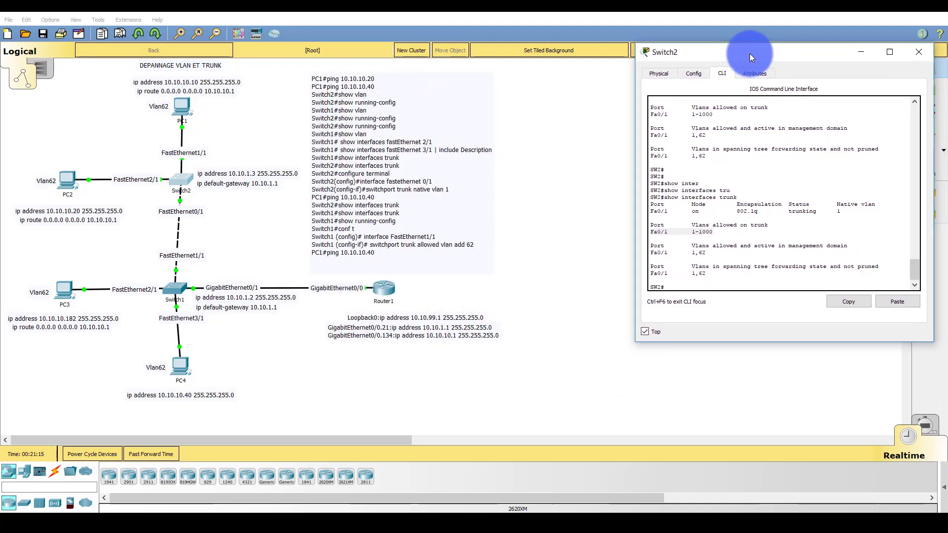
{"action": "left_click", "coordinate": [175, 287]}
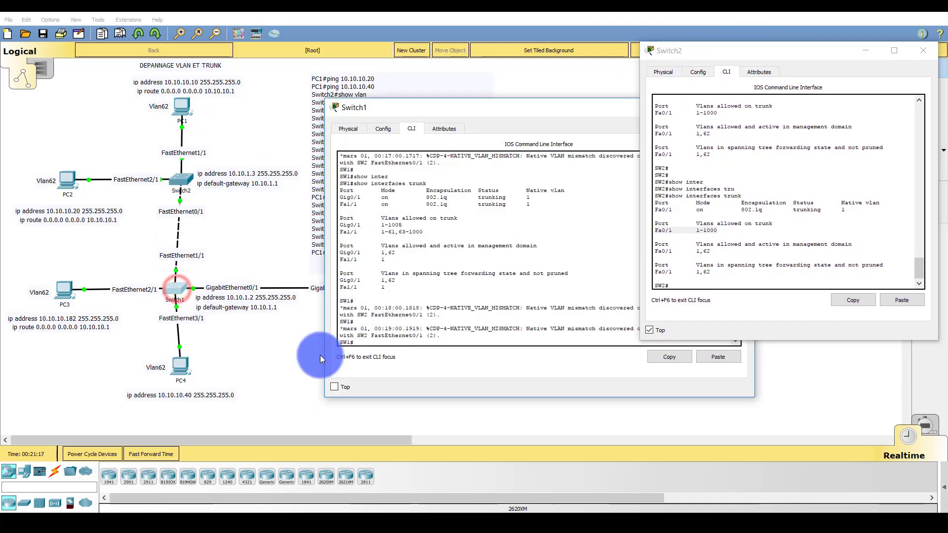
{"action": "left_click", "coordinate": [334, 387]}
{"action": "left_click_drag", "start_coordinate": [467, 105], "coordinate": [349, 48]}
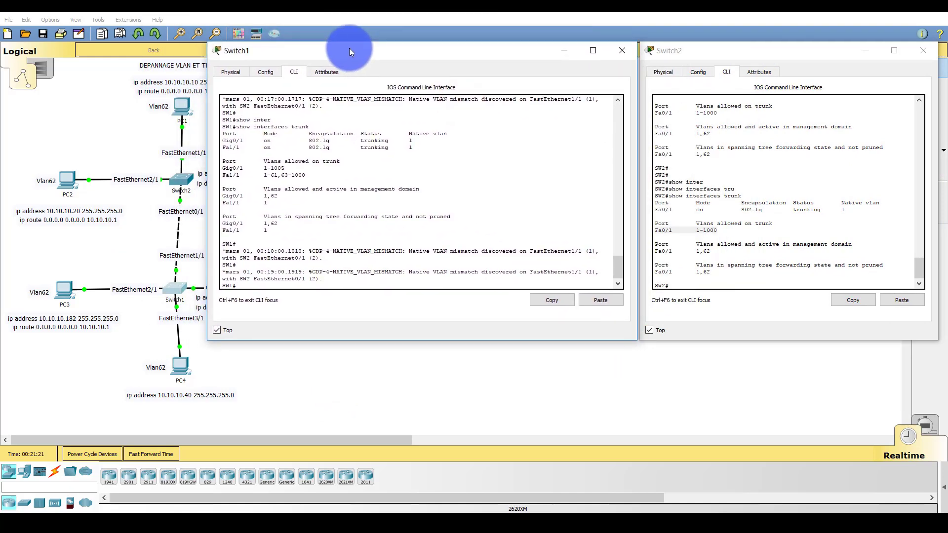
{"action": "left_click", "coordinate": [283, 223]}
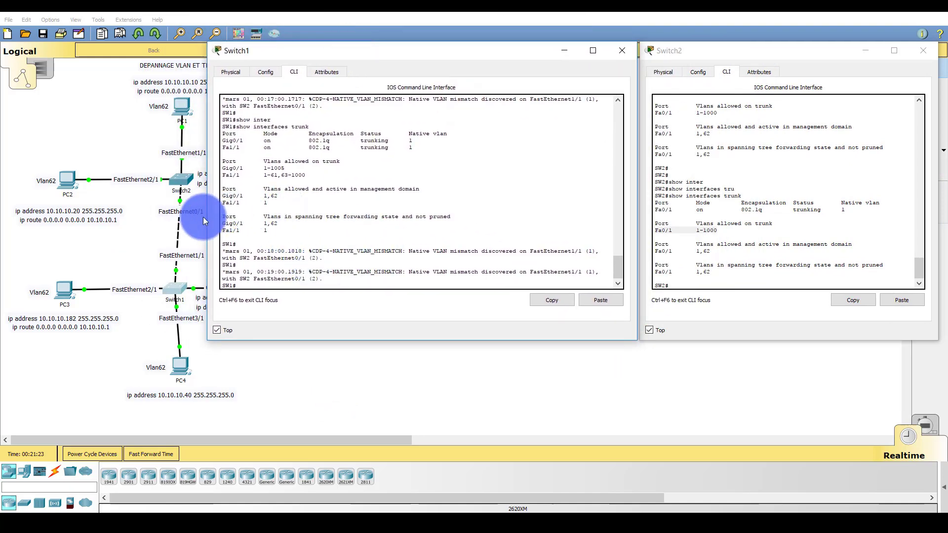
{"action": "left_click_drag", "start_coordinate": [206, 218], "coordinate": [255, 222]}
Run show interfaces trunk on Switch1 to compare its allowed VLANs with those of Switch2.
{"action": "left_click", "coordinate": [311, 284]}
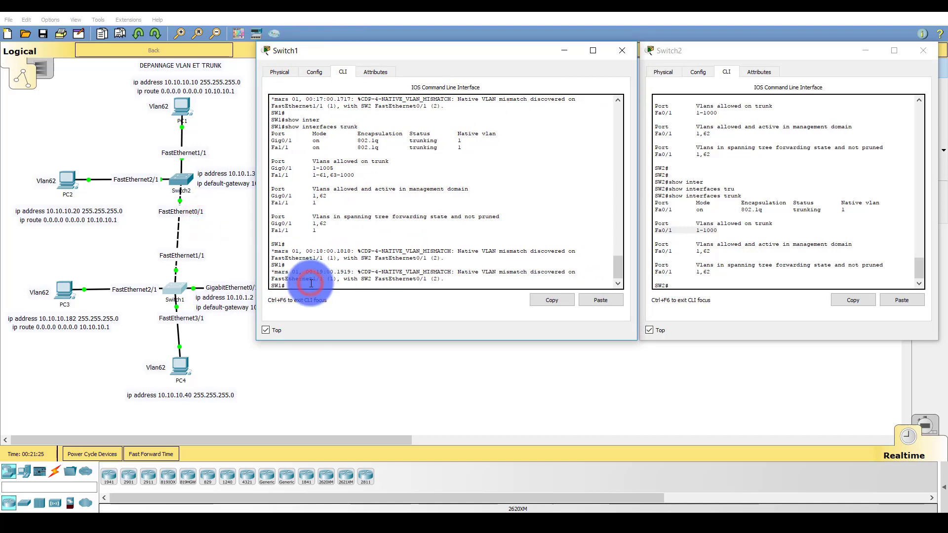
{"action": "key", "text": "Return"}
{"action": "key", "text": "Return"}
{"action": "type", "text": "sh"}
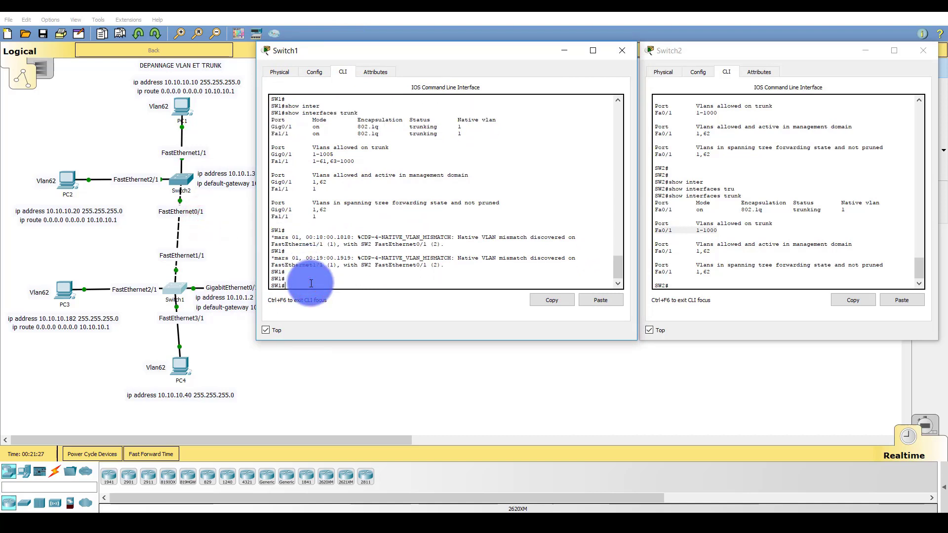
{"action": "type", "text": "ow inter"}
{"action": "key", "text": "Tab"}
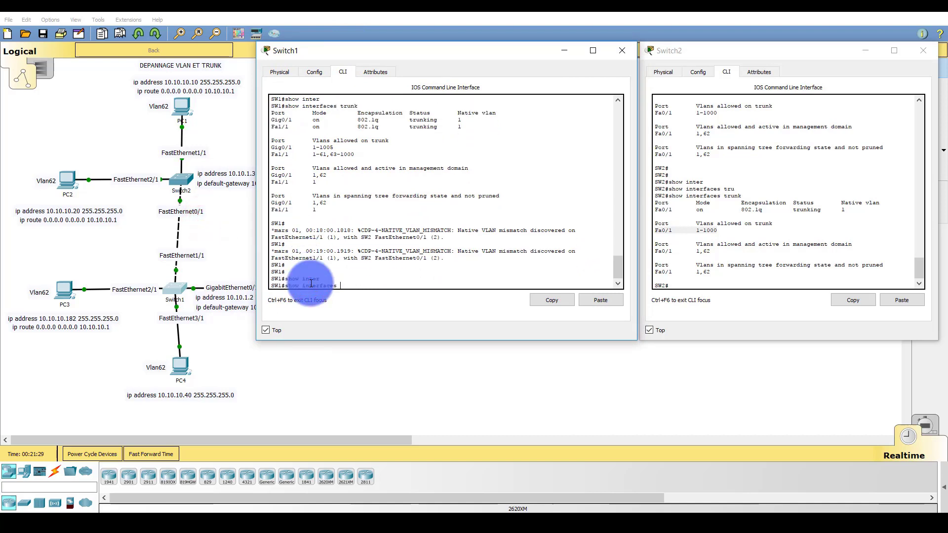
{"action": "type", "text": "tru"}
{"action": "key", "text": "Tab"}
{"action": "key", "text": "Return"}
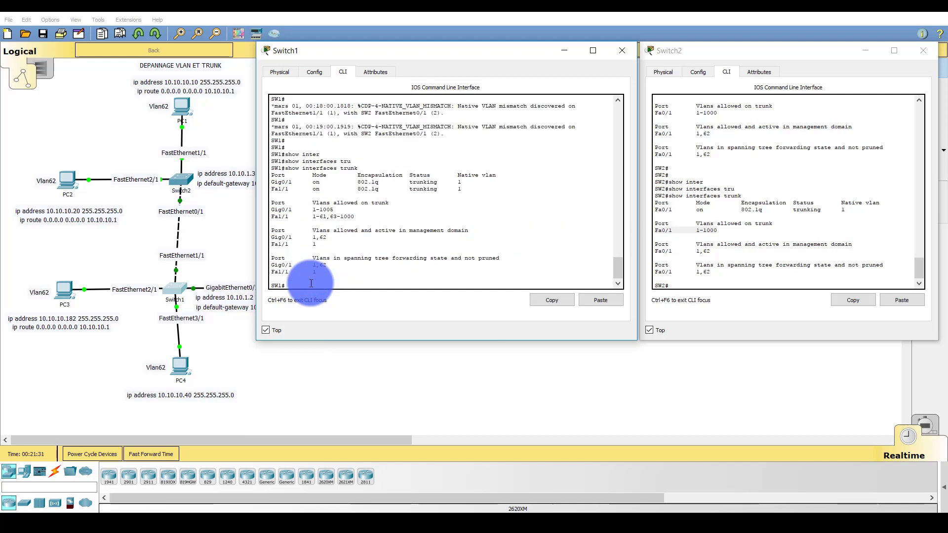
Check the allowed VLANs of Fa1/1 on Switch1, display its running configuration and examine the FastEthernet1/1 trunk settings.
{"action": "left_click_drag", "start_coordinate": [272, 218], "coordinate": [356, 217]}
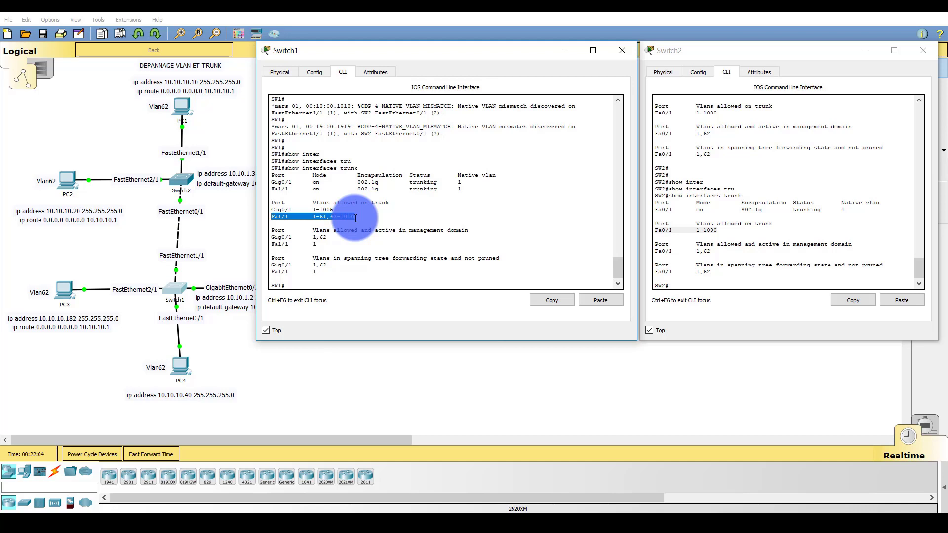
{"action": "left_click", "coordinate": [321, 281]}
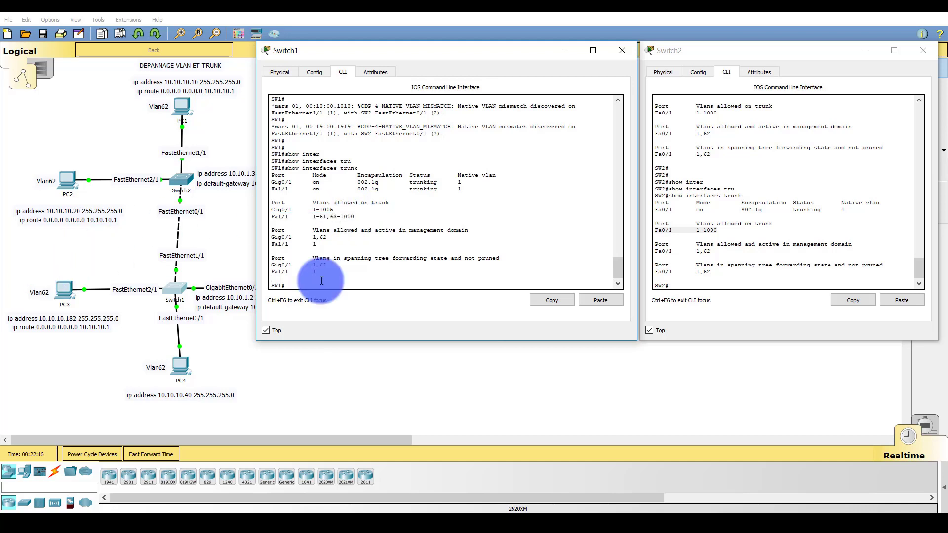
{"action": "type", "text": "show run"}
{"action": "key", "text": "Tab"}
{"action": "key", "text": "Return"}
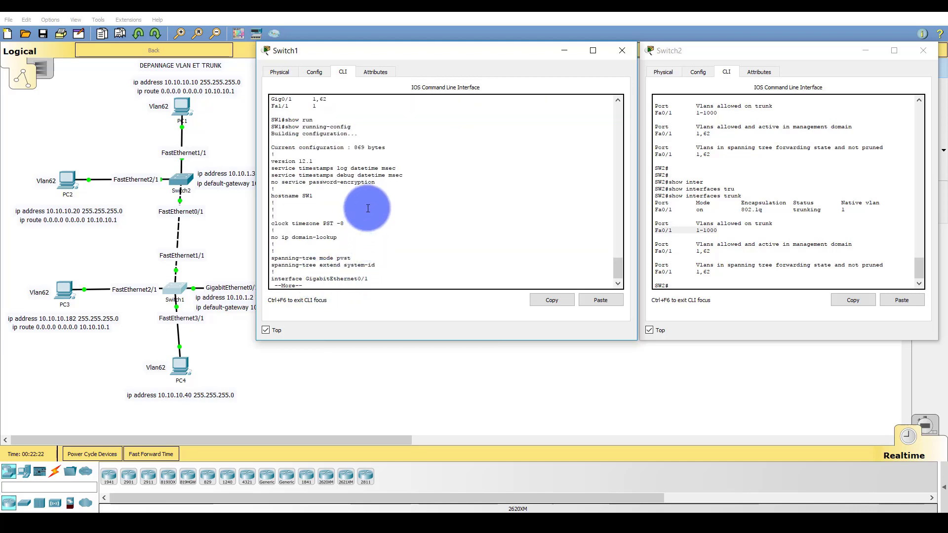
{"action": "key", "text": "space"}
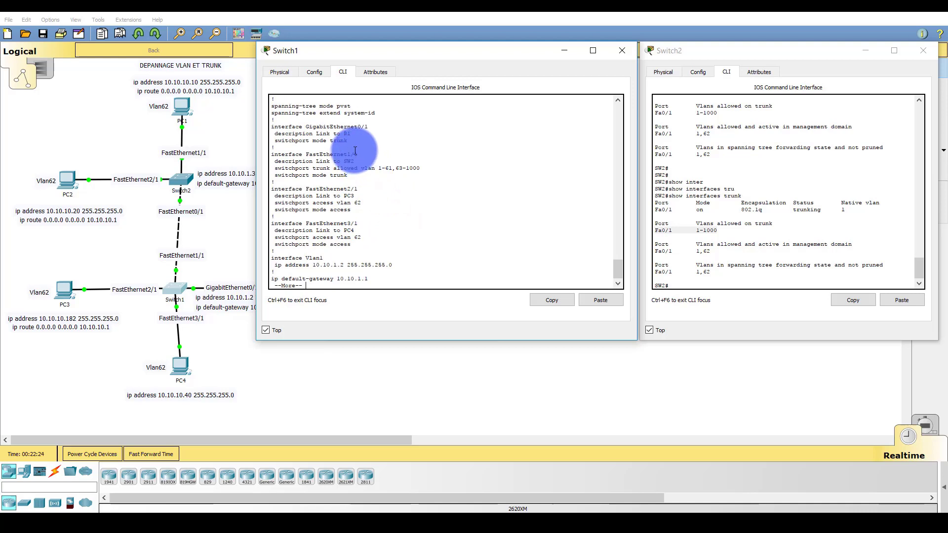
{"action": "left_click_drag", "start_coordinate": [348, 176], "coordinate": [273, 156]}
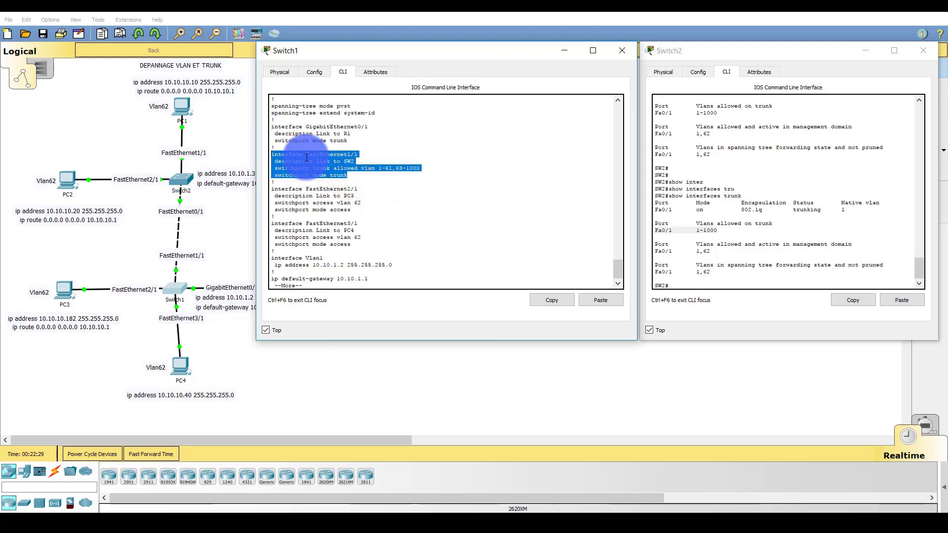
{"action": "left_click_drag", "start_coordinate": [272, 169], "coordinate": [424, 169]}
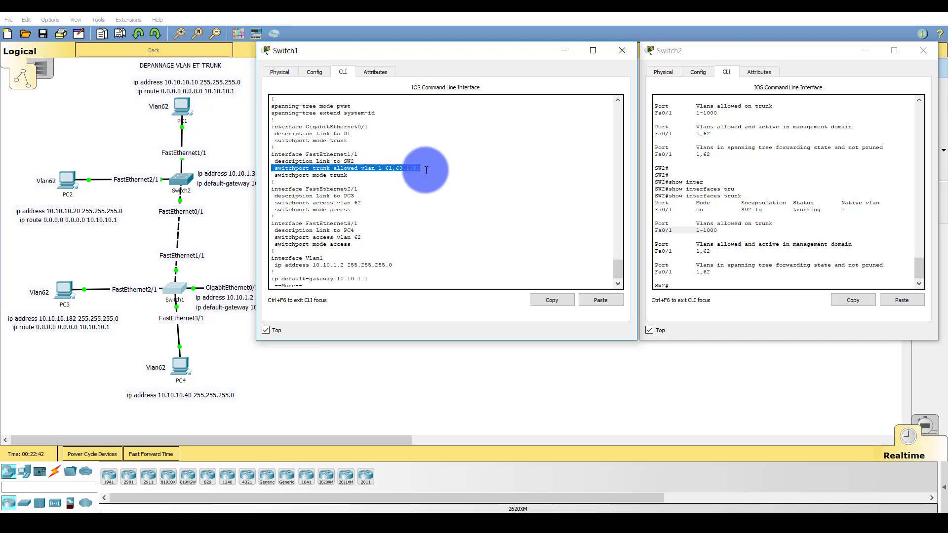
{"action": "left_click", "coordinate": [462, 267]}
{"action": "key", "text": "ctrl+c"}
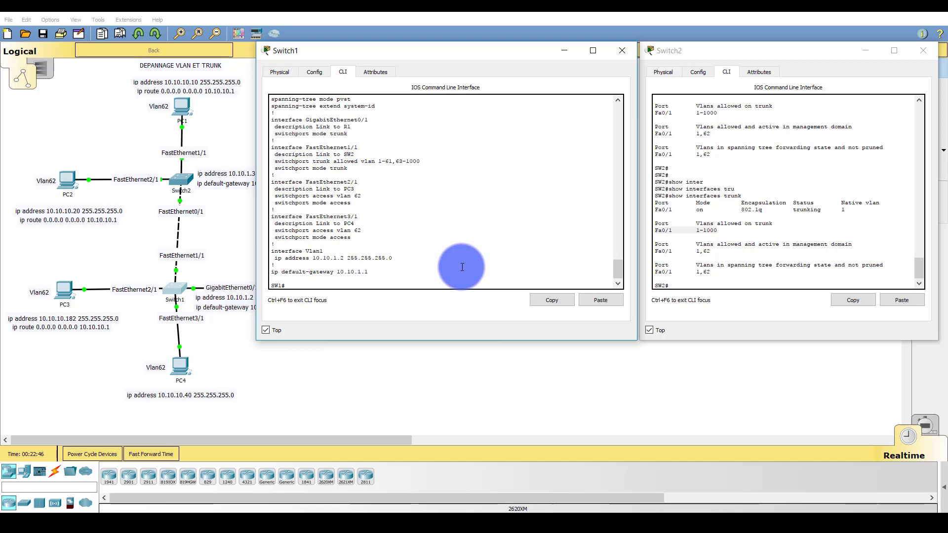
Enter global configuration mode on Switch1 and open interface FastEthernet 1/1 for configuration.
{"action": "type", "text": "conf"}
{"action": "key", "text": "Tab"}
{"action": "type", "text": "term"}
{"action": "key", "text": "Tab"}
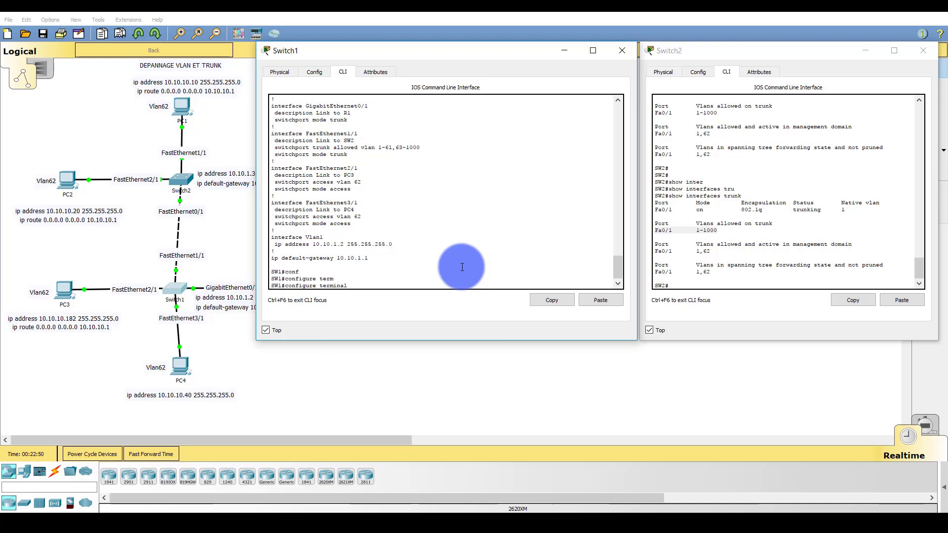
{"action": "key", "text": "Return"}
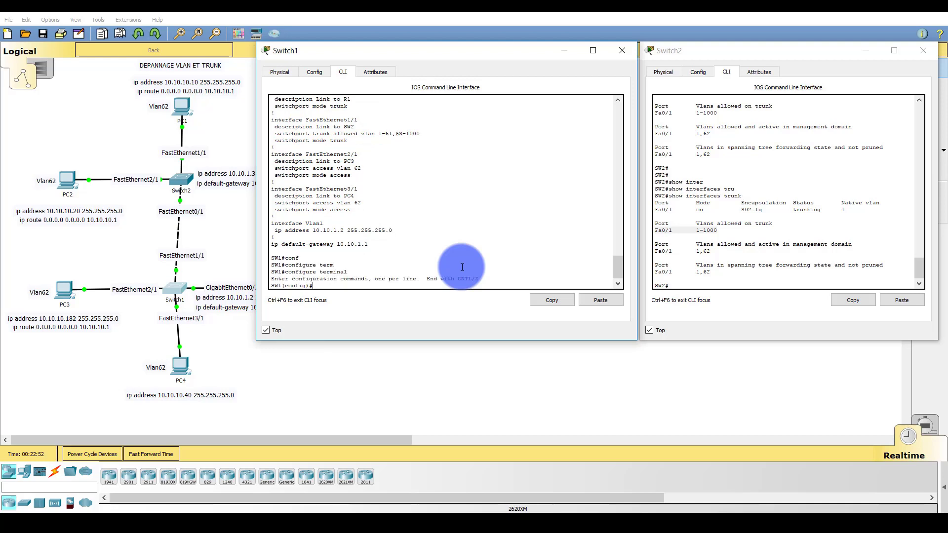
{"action": "type", "text": "ter"}
{"action": "key", "text": "Tab"}
{"action": "type", "text": "fa"}
{"action": "key", "text": "Tab"}
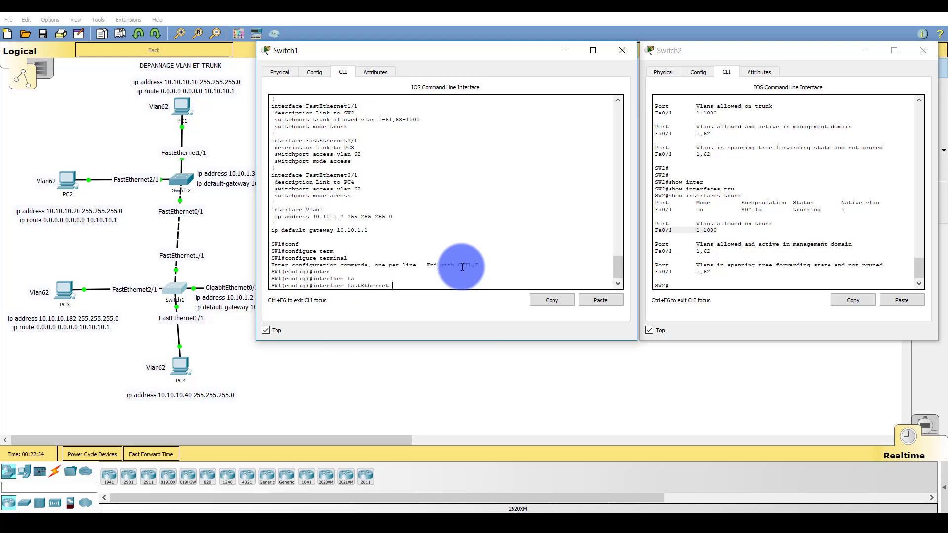
{"action": "type", "text": "1/1"}
{"action": "key", "text": "Return"}
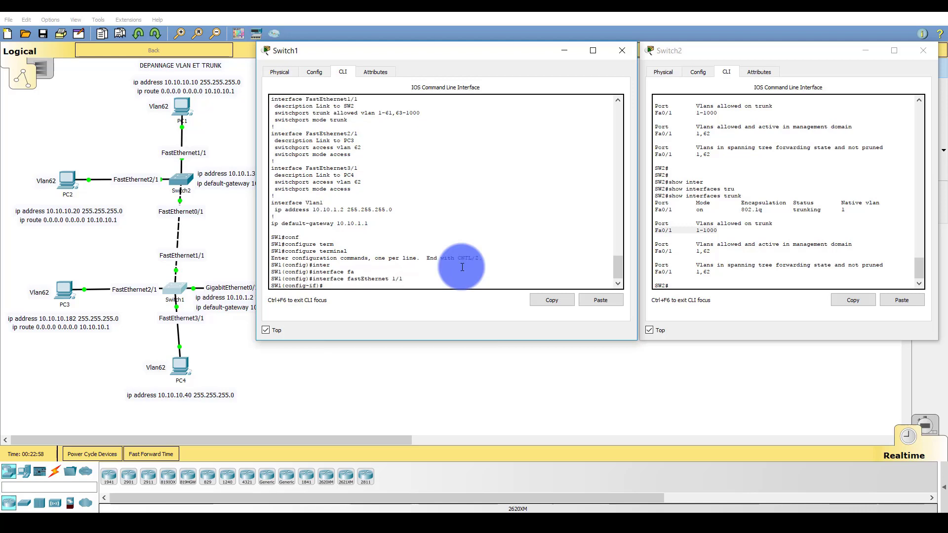
Add VLAN 62 to the allowed VLANs on Switch1's FastEthernet 1/1 trunk and return to privileged mode.
{"action": "type", "text": "swi"}
{"action": "key", "text": "Tab"}
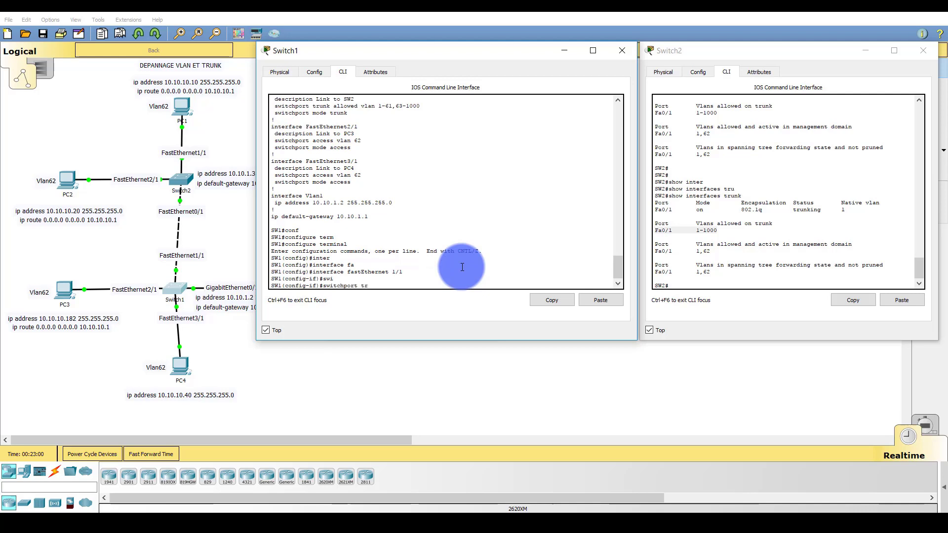
{"action": "type", "text": "trun"}
{"action": "key", "text": "Tab"}
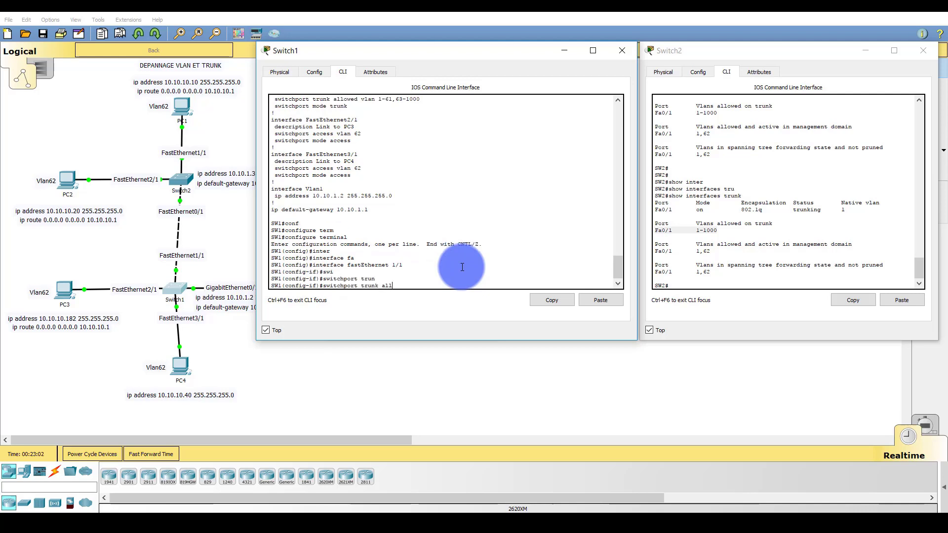
{"action": "type", "text": "all"}
{"action": "key", "text": "Tab"}
{"action": "type", "text": "vl"}
{"action": "key", "text": "Tab"}
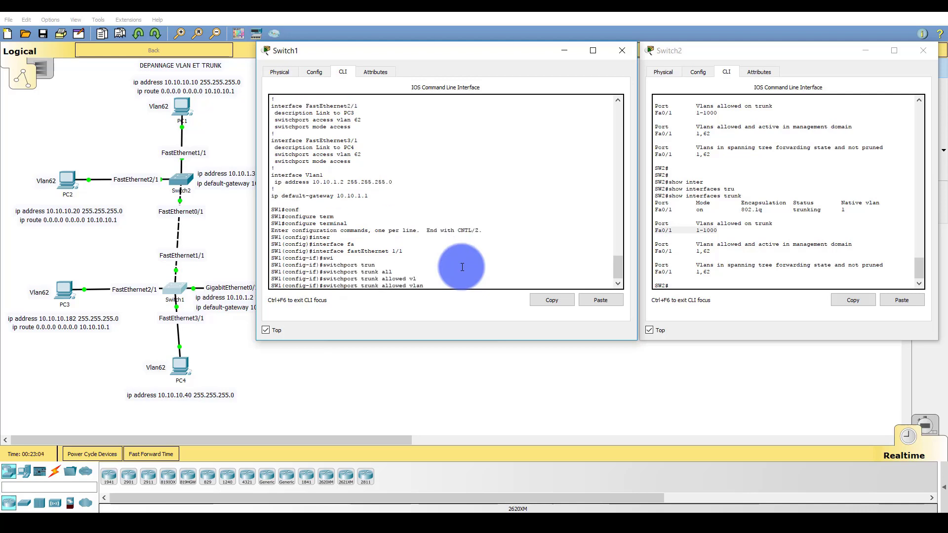
{"action": "type", "text": "add"}
{"action": "key", "text": "Tab"}
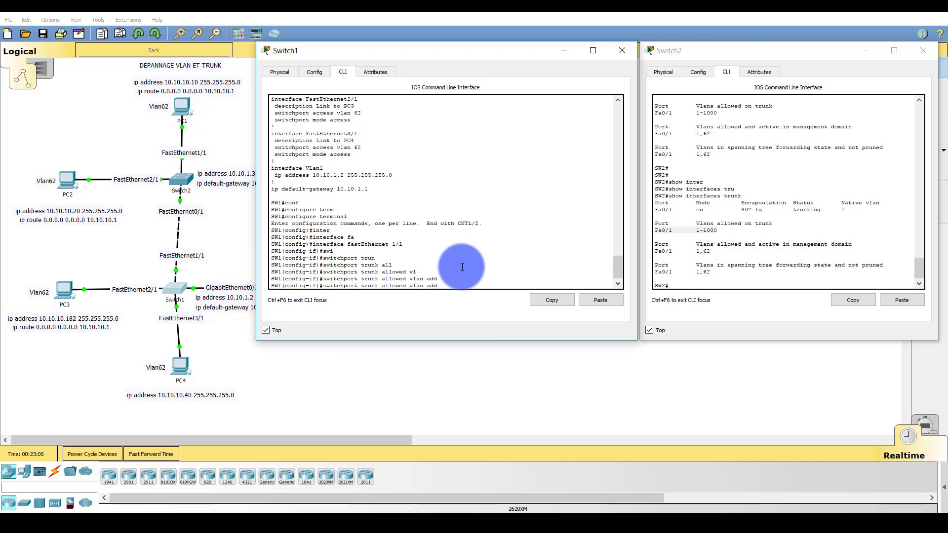
{"action": "type", "text": "62"}
{"action": "key", "text": "Return"}
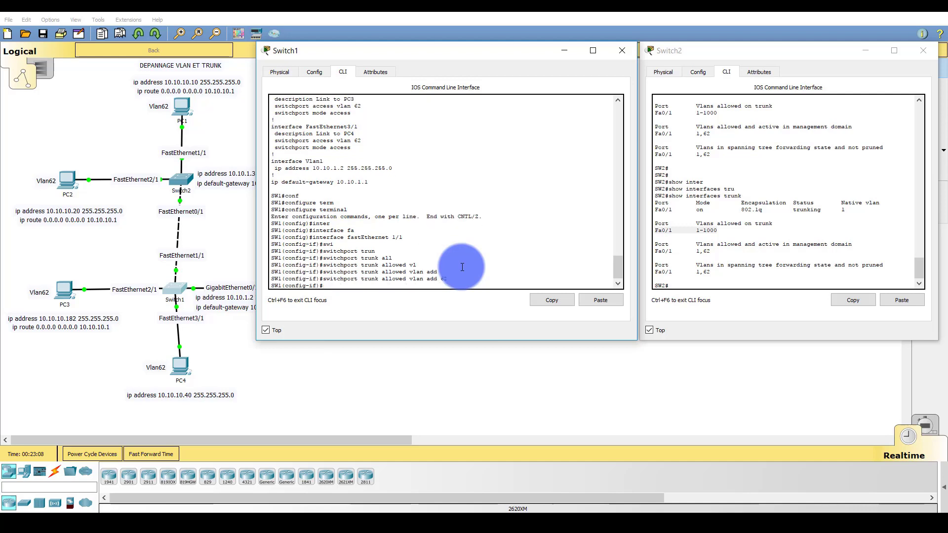
{"action": "type", "text": "exit"}
{"action": "key", "text": "Return"}
{"action": "type", "text": "exit"}
{"action": "key", "text": "Return"}
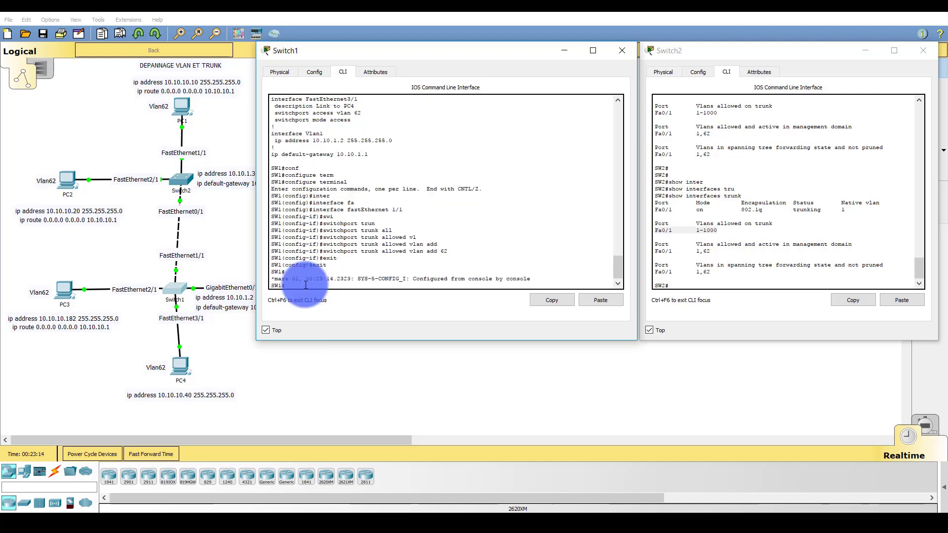
Display Switch1's running configuration again and check the allowed VLAN line under FastEthernet1/1.
{"action": "key", "text": "Up"}
{"action": "key", "text": "Return"}
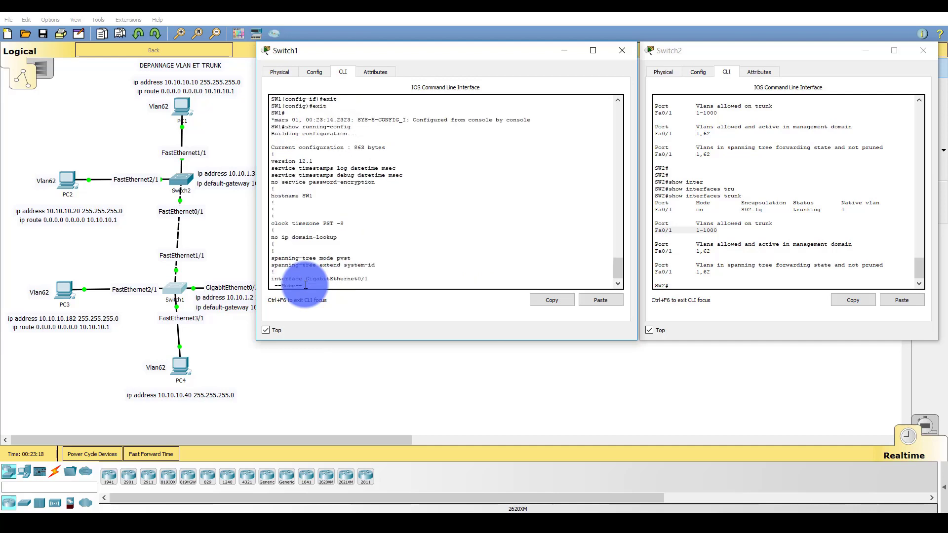
{"action": "key", "text": "space"}
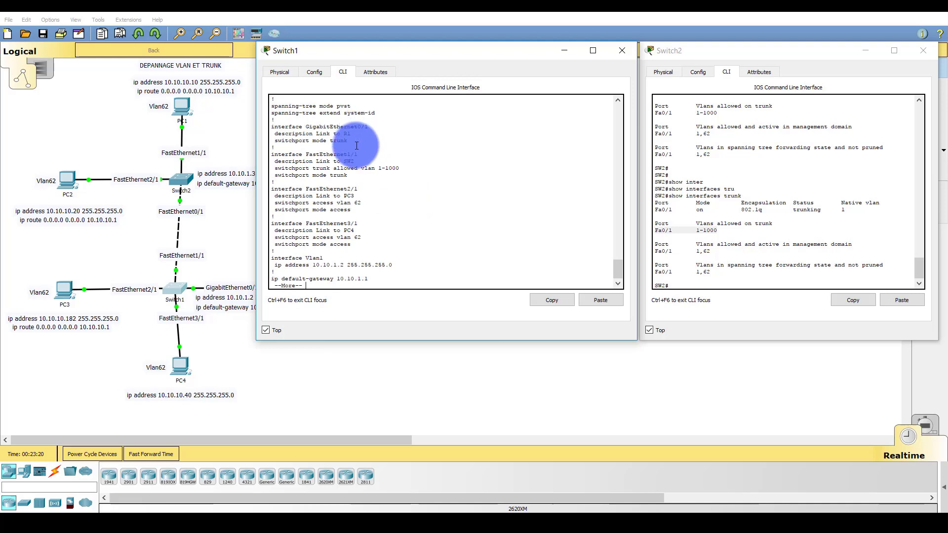
{"action": "left_click_drag", "start_coordinate": [400, 168], "coordinate": [272, 168]}
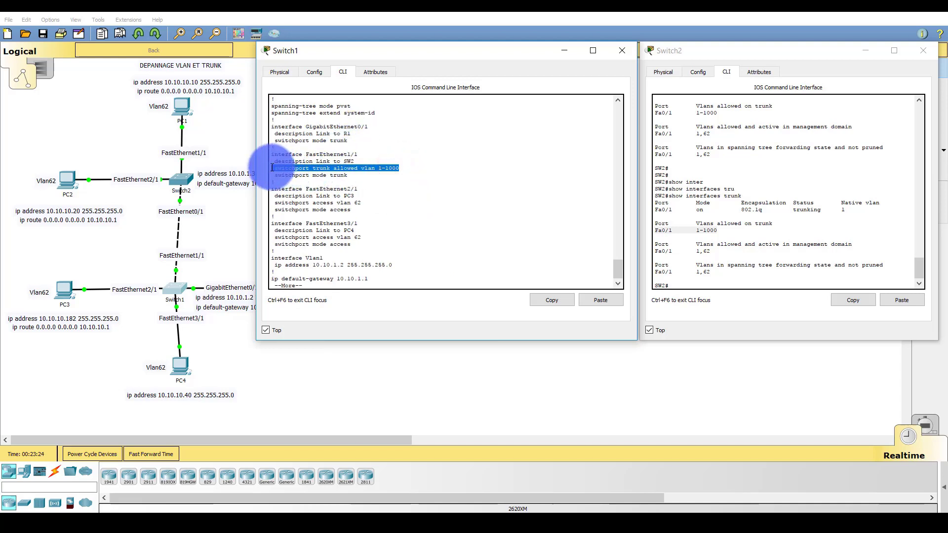
{"action": "left_click_drag", "start_coordinate": [272, 168], "coordinate": [273, 168]}
Bring PC1's command prompt to the front, keep it on top and repeat the ping to 10.10.10.40.
{"action": "left_click", "coordinate": [189, 107]}
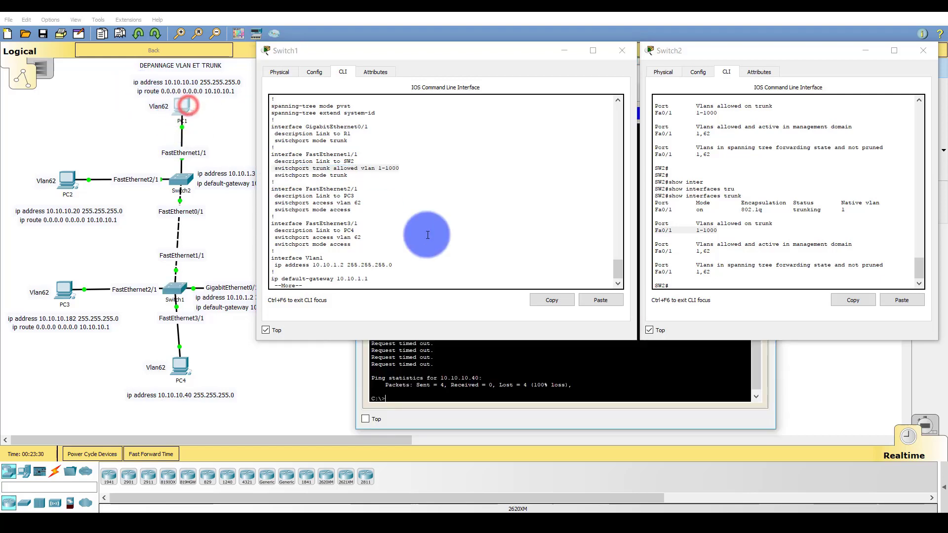
{"action": "left_click", "coordinate": [365, 419]}
{"action": "left_click", "coordinate": [450, 371]}
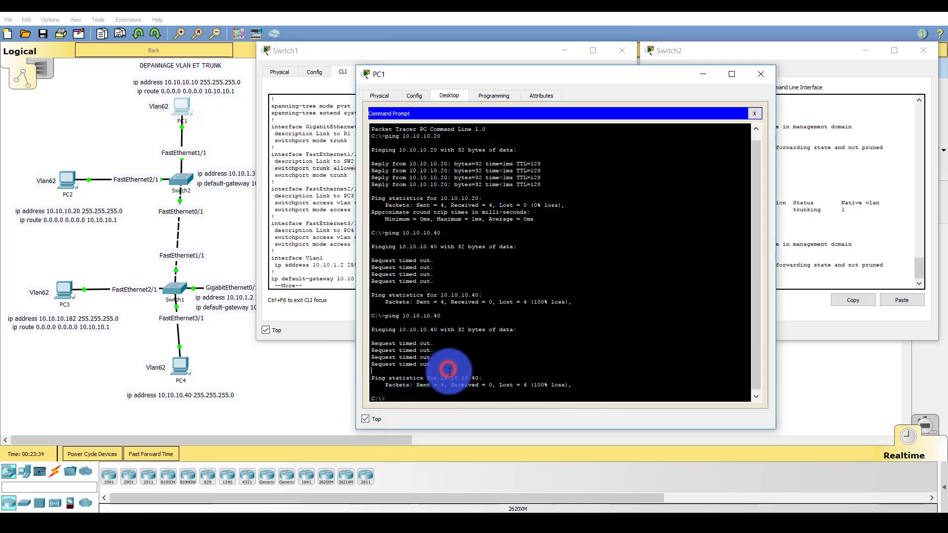
{"action": "key", "text": "Up"}
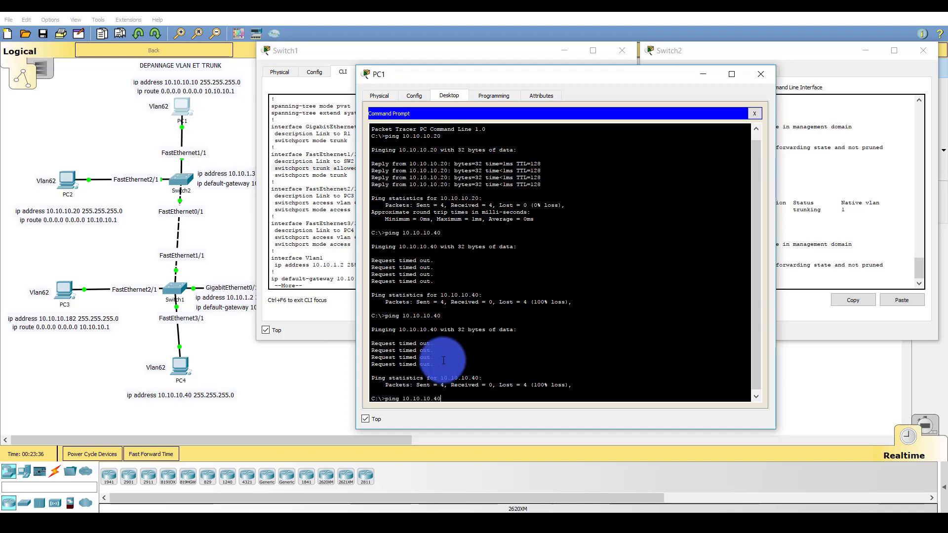
{"action": "key", "text": "Return"}
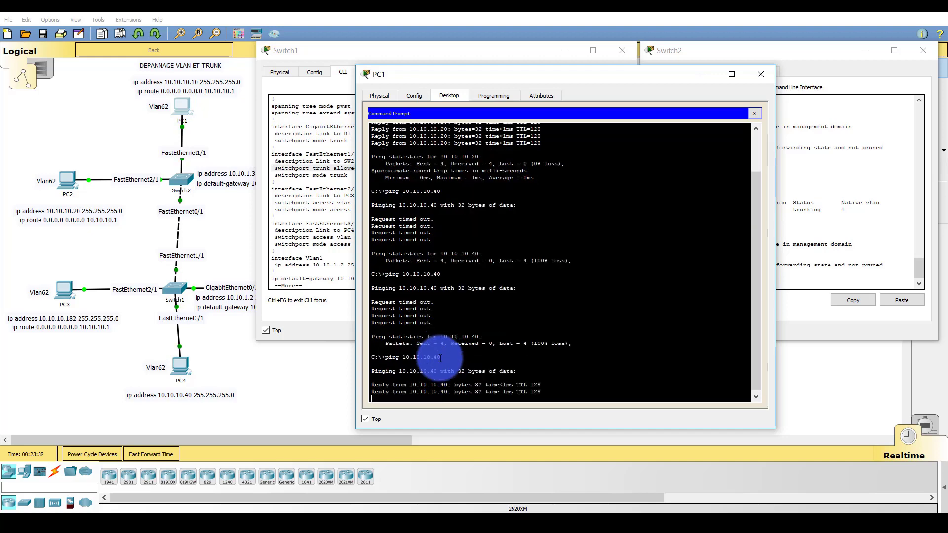